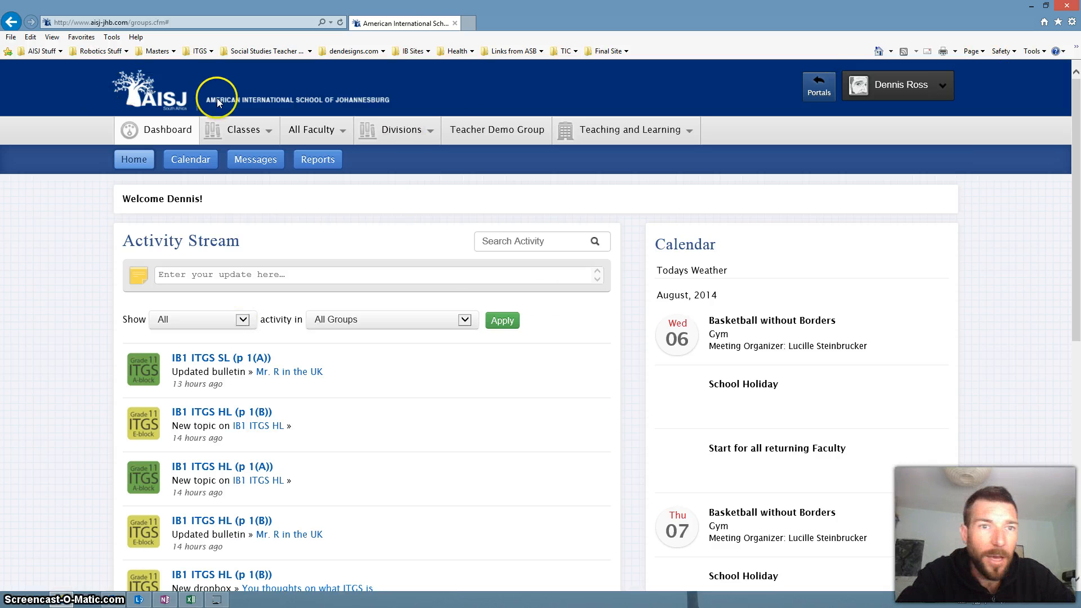
Step: Open the personal file manager from the account options and move its window clear of the page header
click(942, 85)
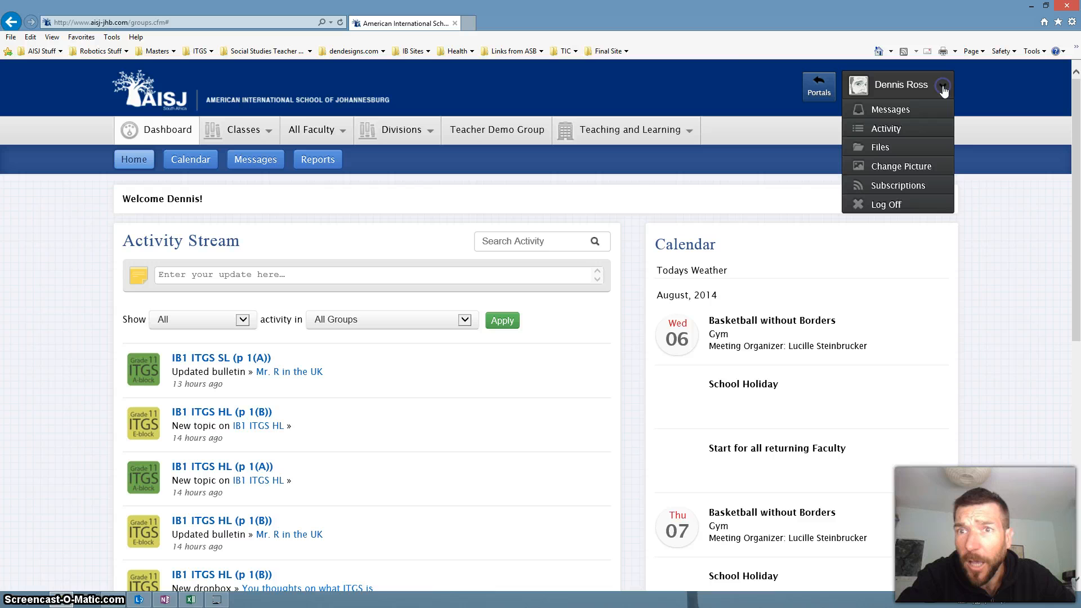
click(880, 150)
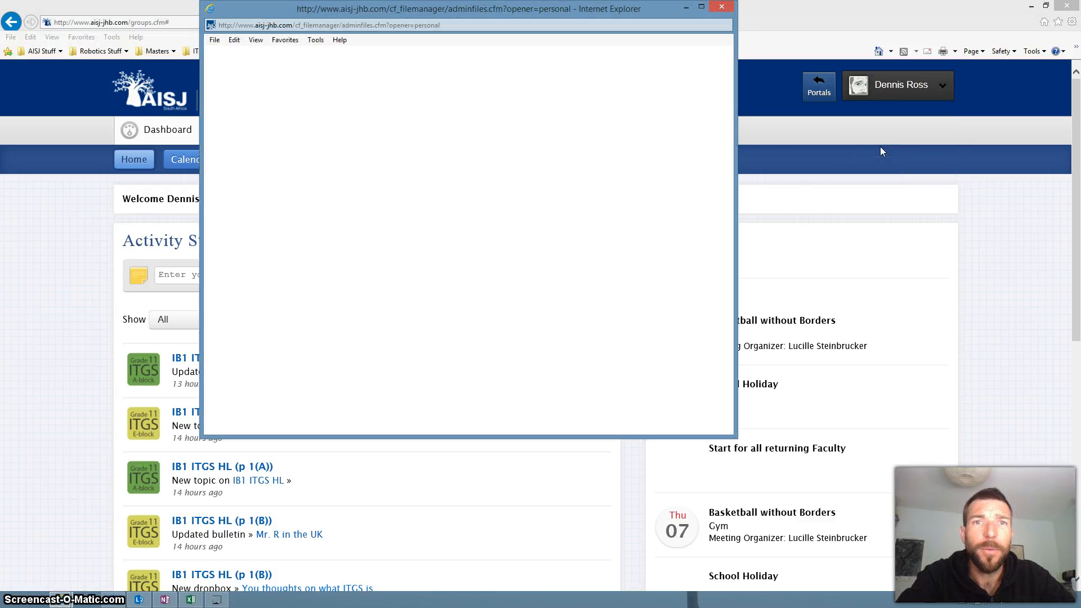
drag(368, 8, 393, 80)
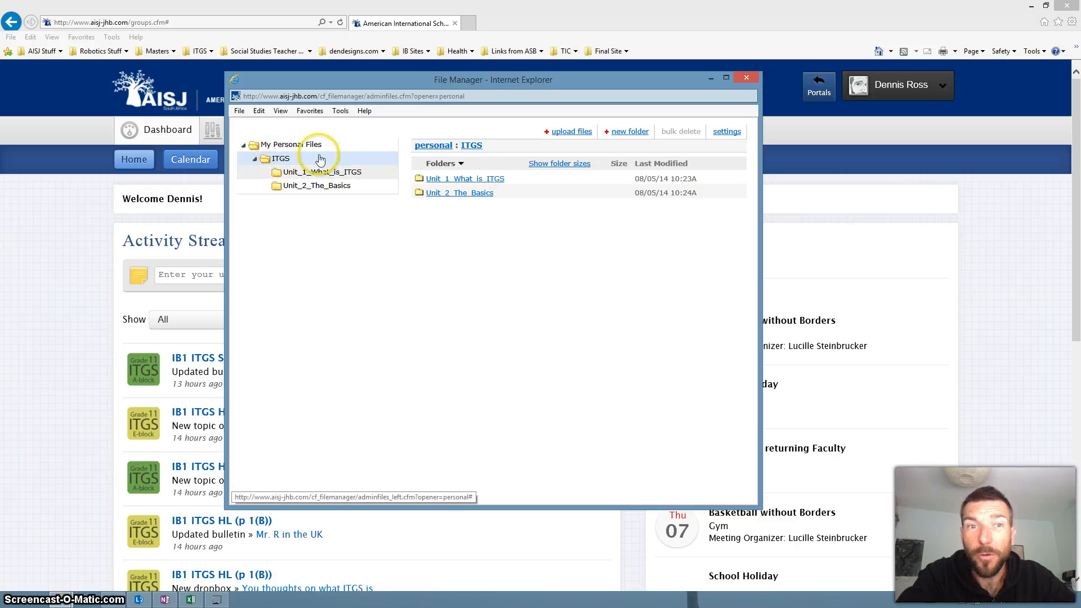
Step: Create a subfolder named "Unit 3 Whats in the News" inside the ITGS personal folder
click(625, 132)
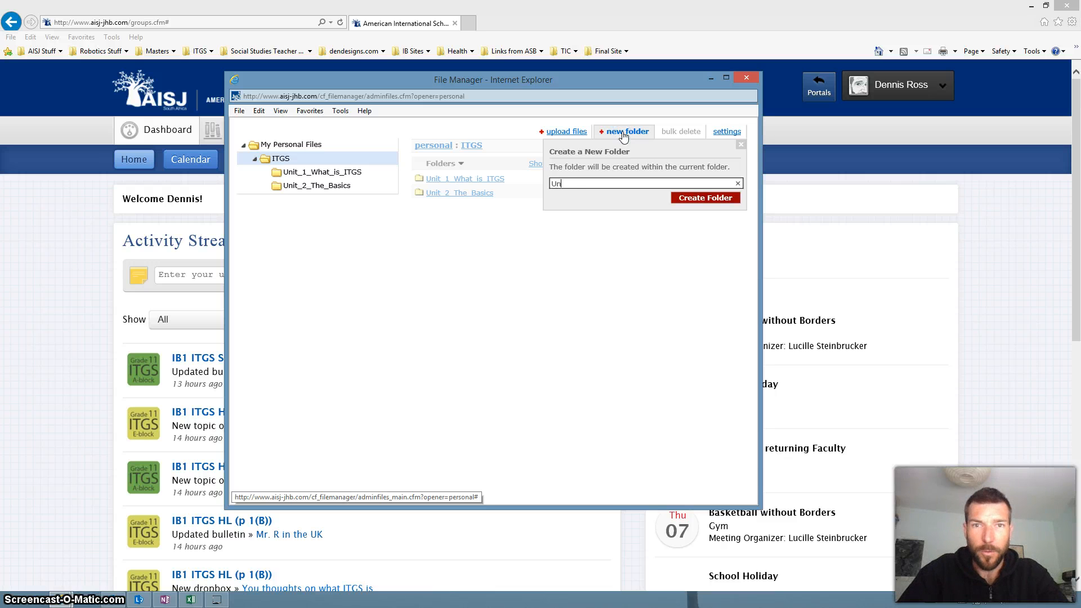
text(Unit 3 New News)
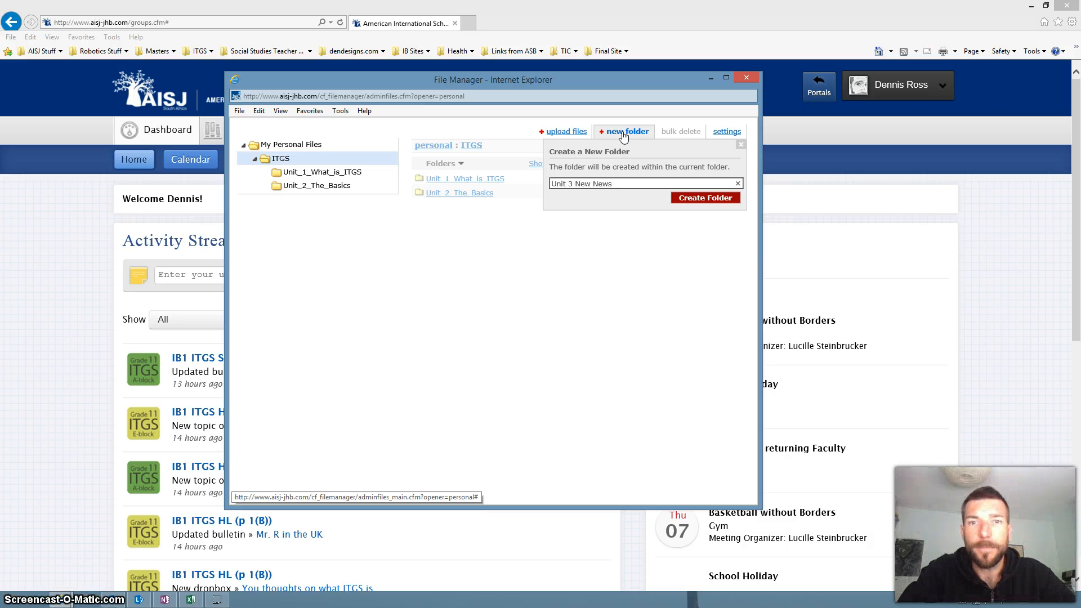
click(688, 201)
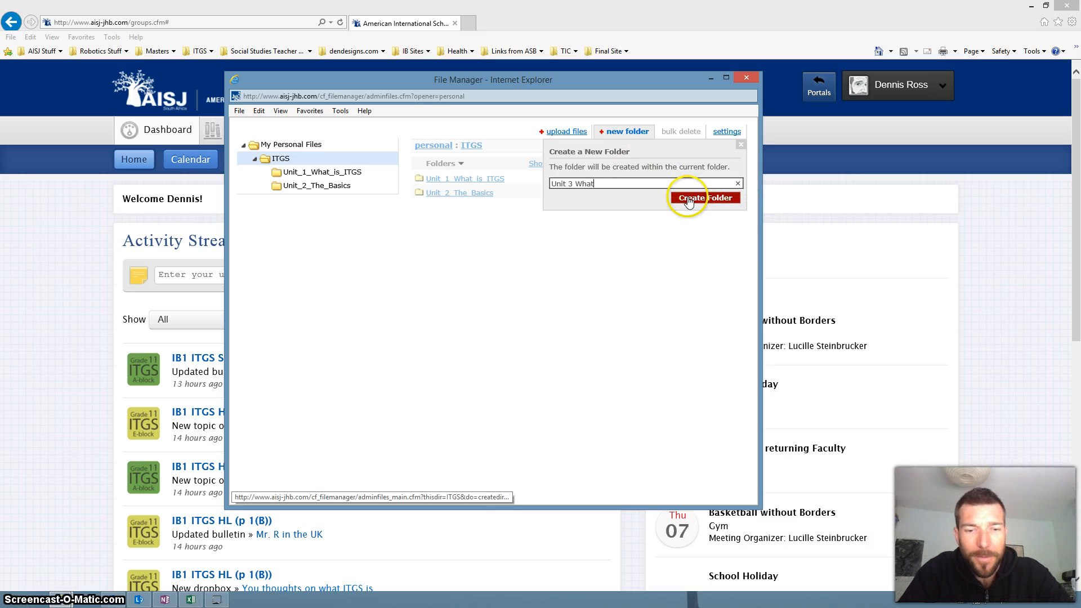
text(hats in the News)
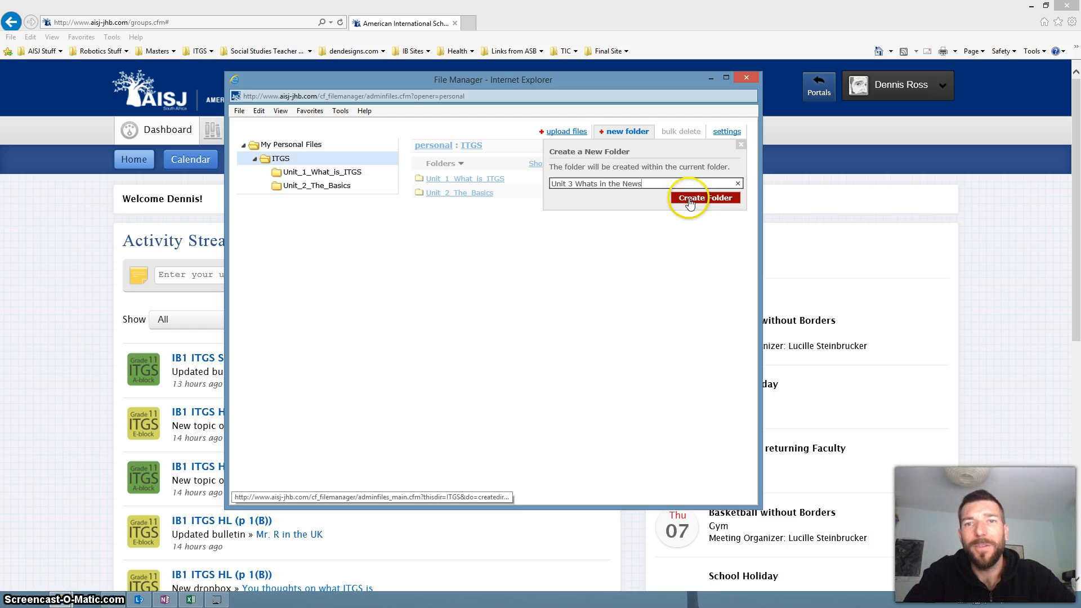
click(689, 201)
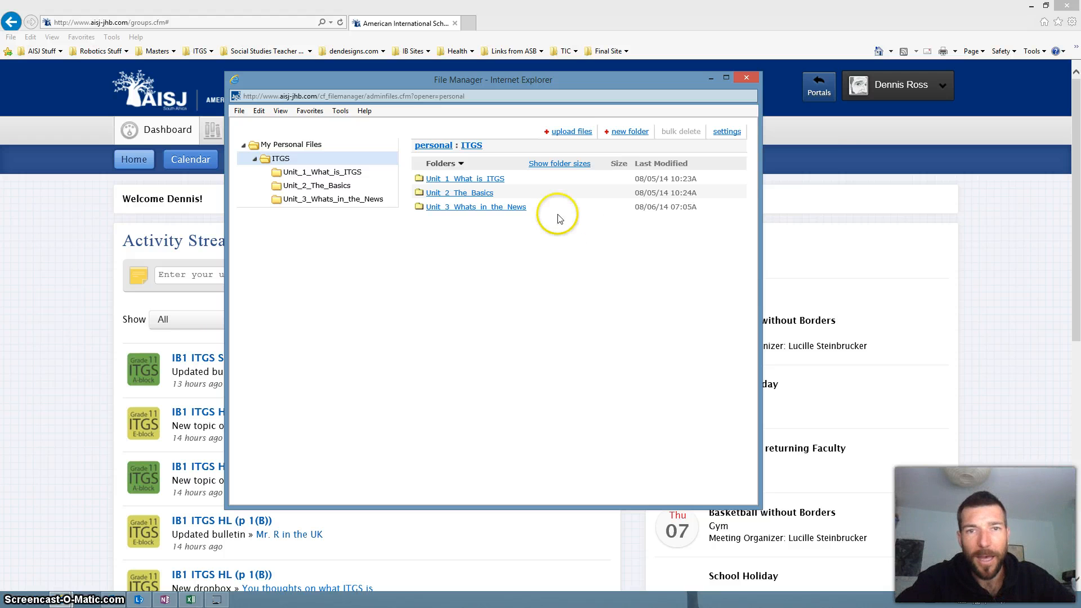
Step: Open the Unit_3_Whats_in_the_News folder and prepare a file upload there, comparing the Basic Uploader and choosing the Bulk Uploader
click(513, 207)
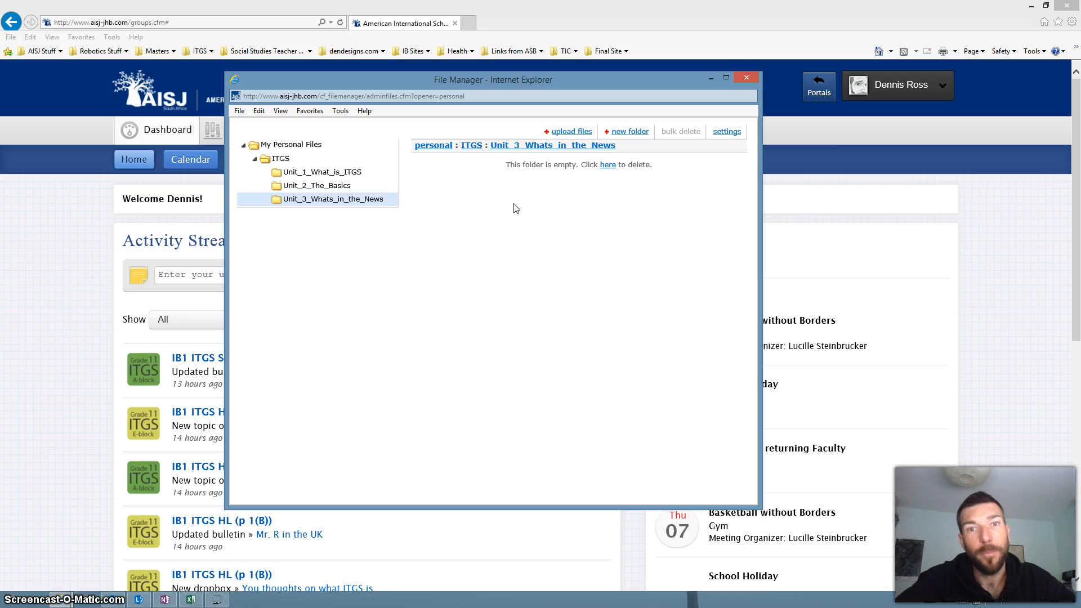
click(564, 131)
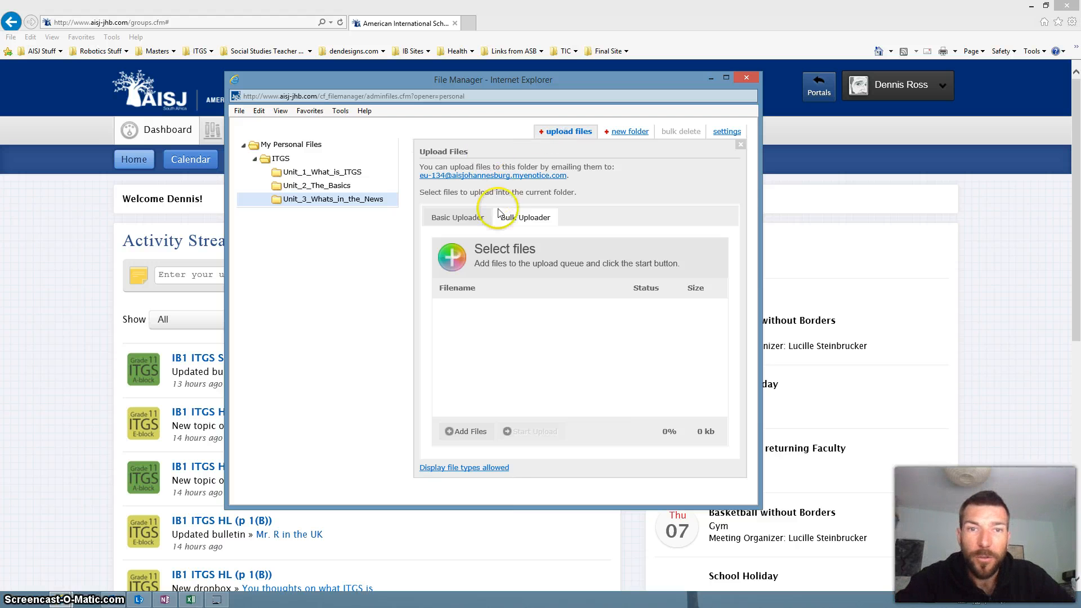
click(480, 221)
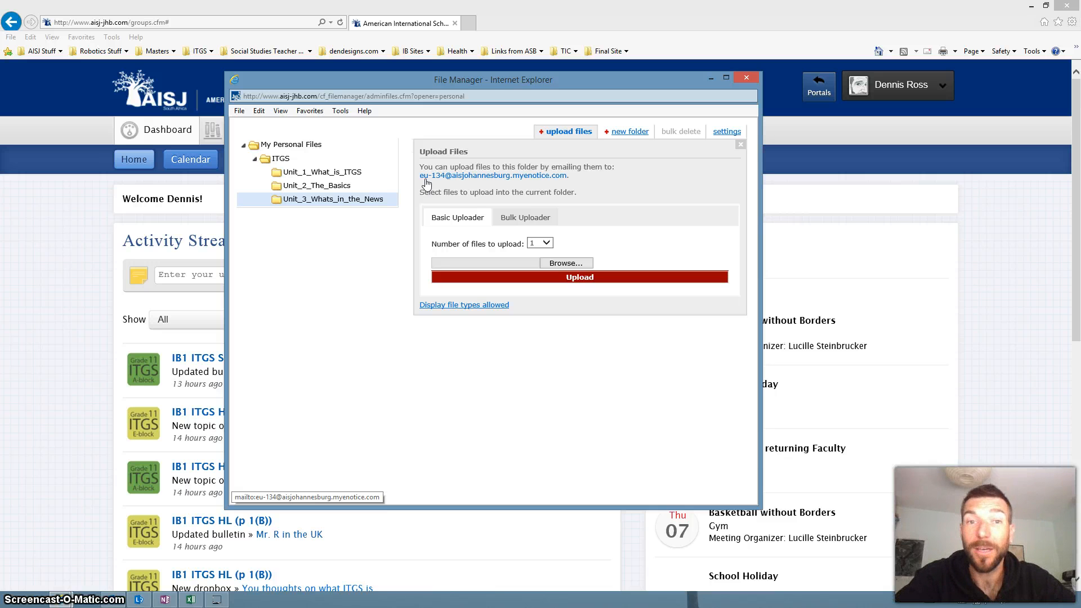
click(506, 217)
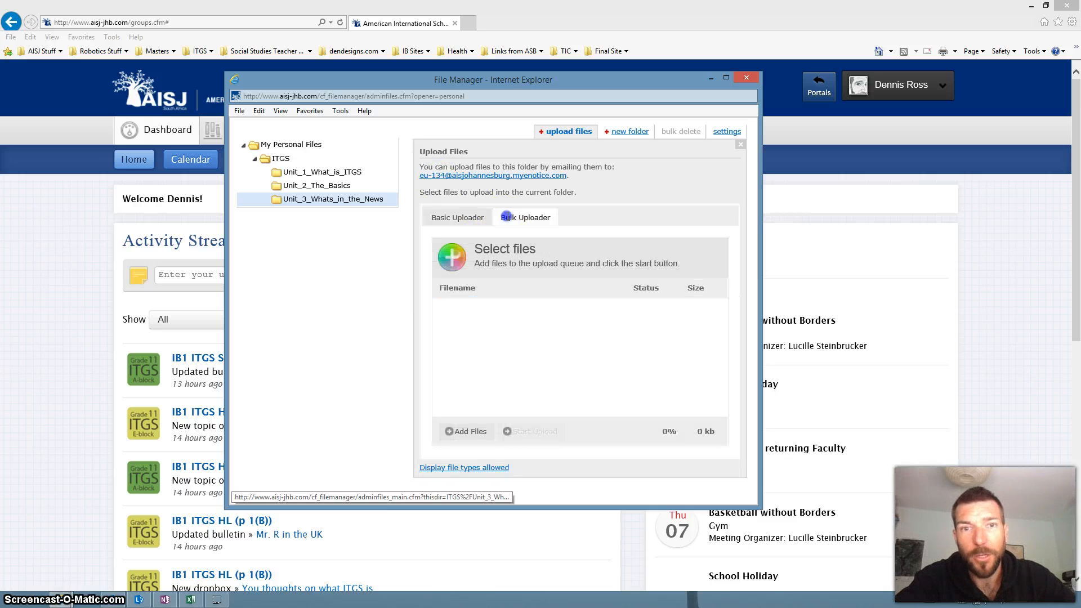
Step: Try to add the PDFs Enemy of the State Reflection Questions and Fake News Article Rubric to the upload queue
click(455, 431)
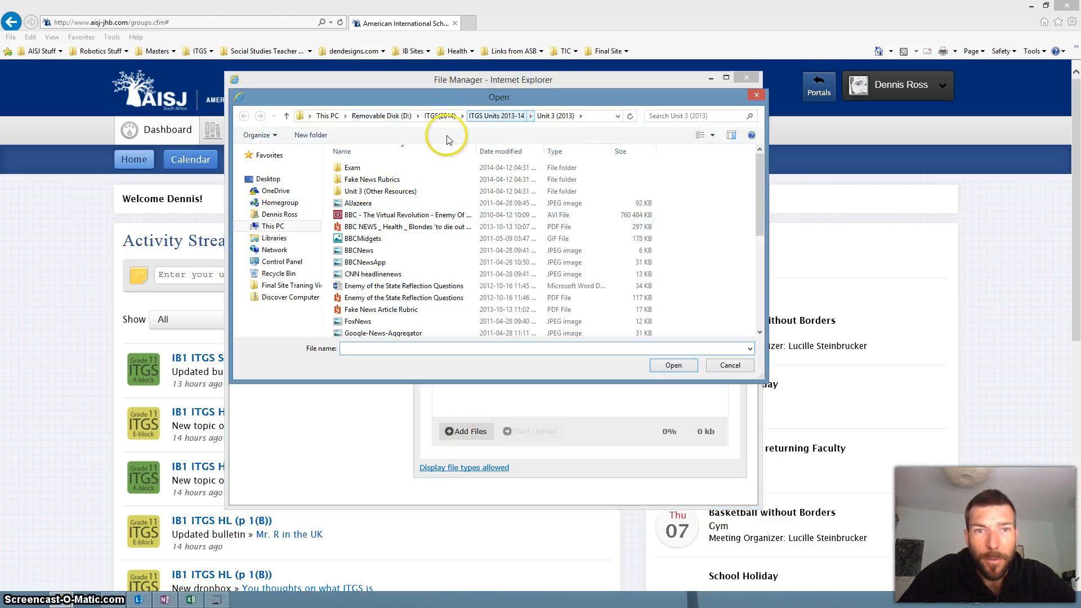
click(379, 298)
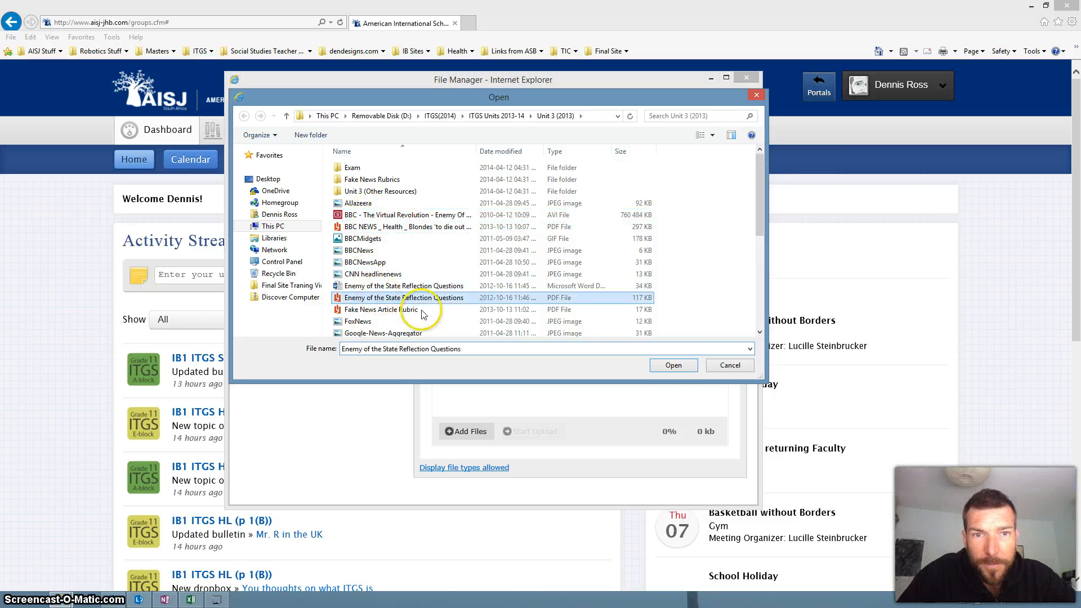
click(665, 367)
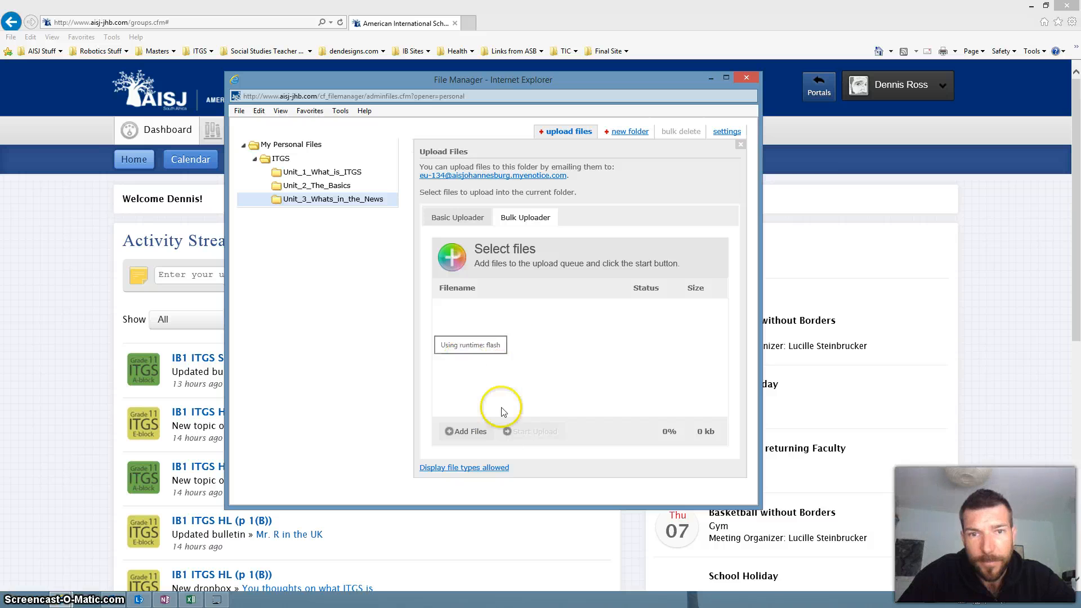
click(460, 431)
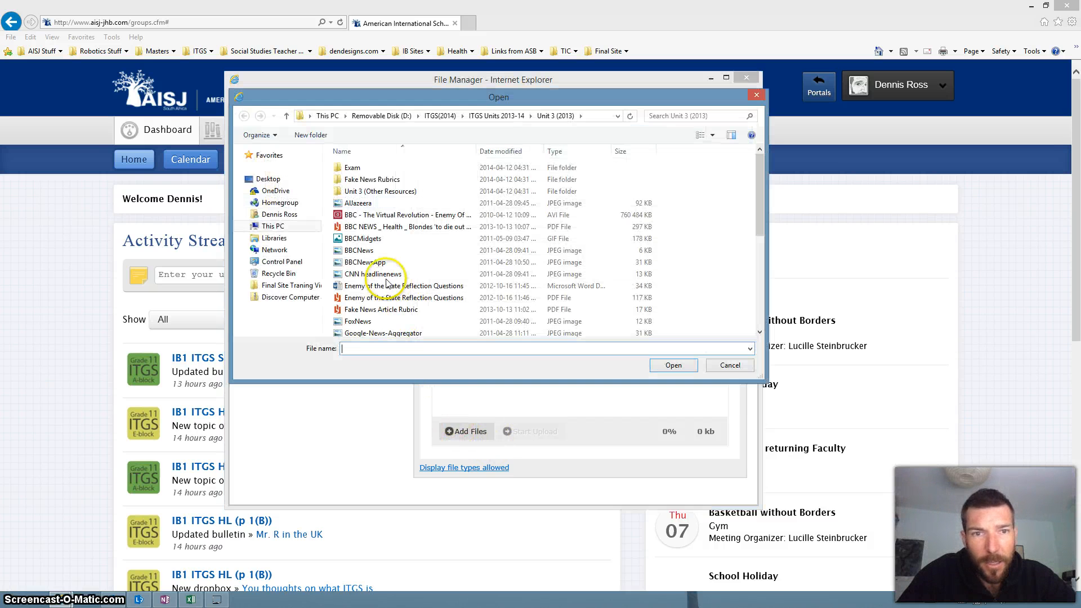
click(372, 309)
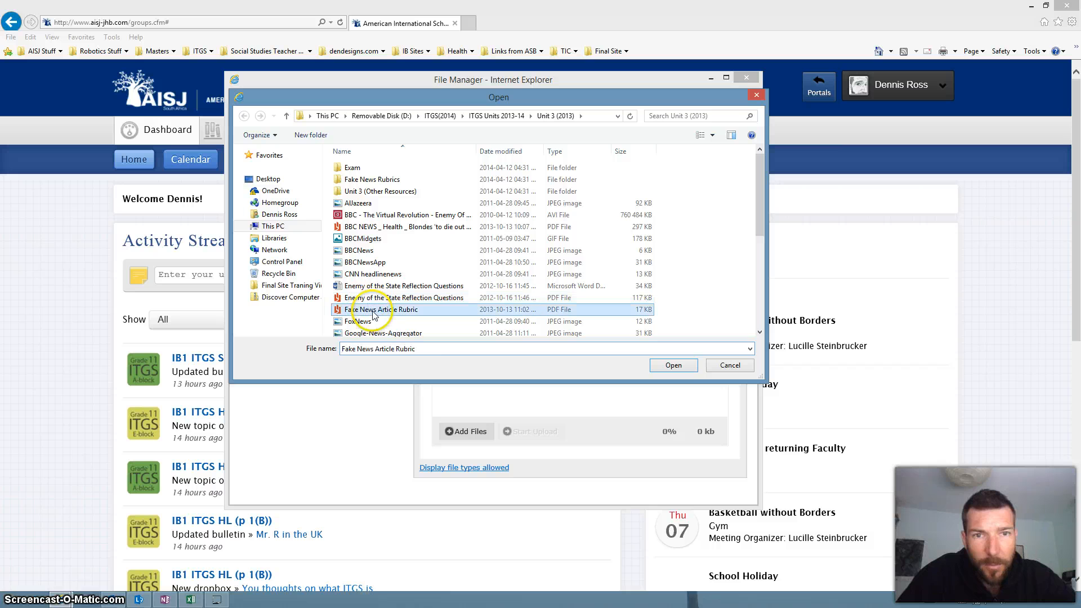
click(669, 366)
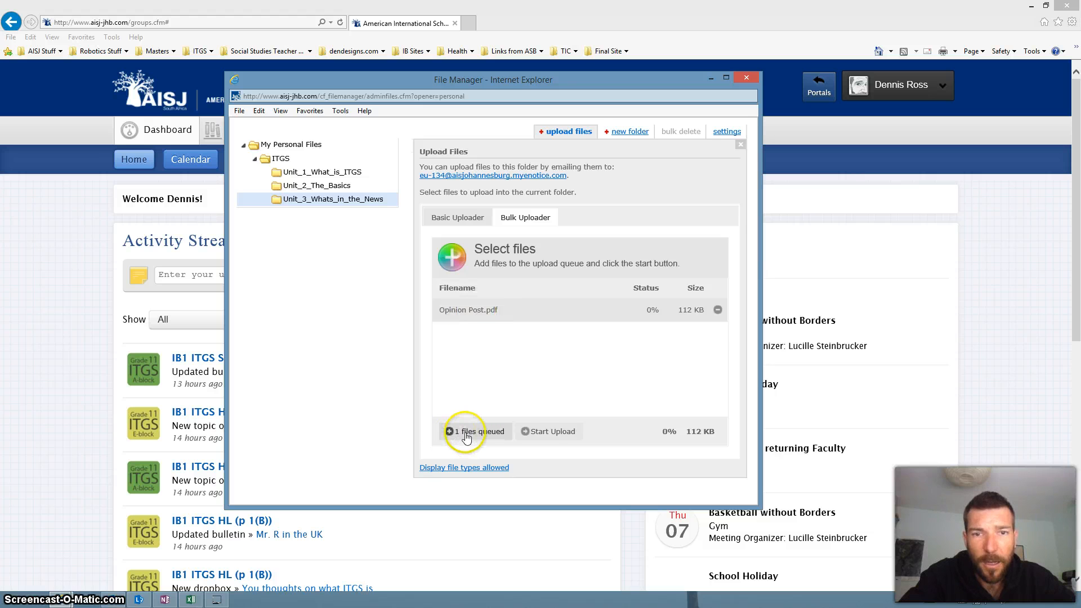
Step: Upload the queued Opinion Post.pdf and show the file listing of the Unit_3_Whats_in_the_News folder
click(544, 432)
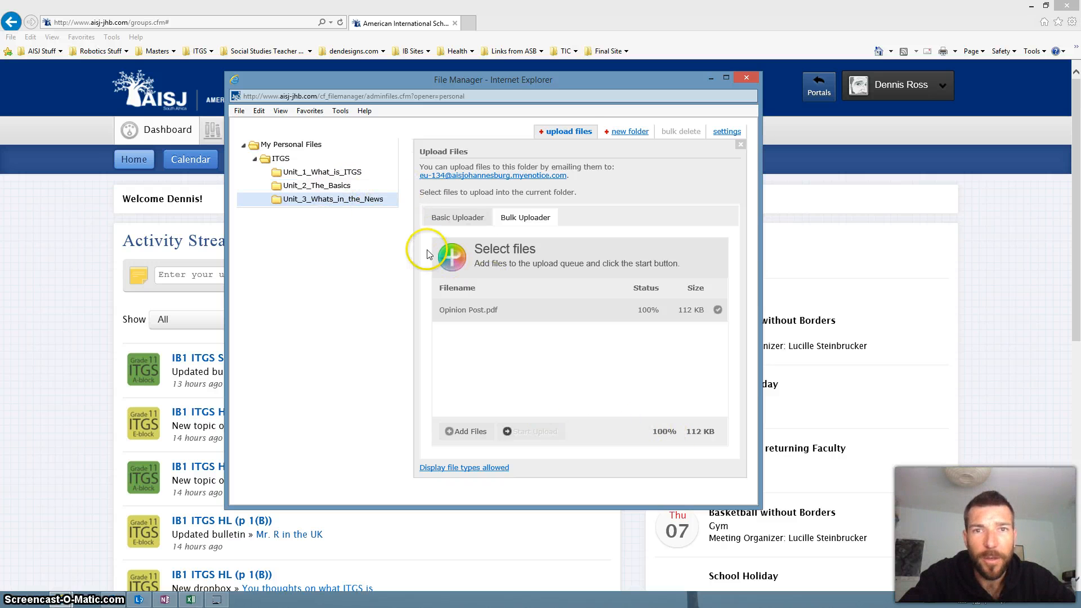
click(569, 131)
click(298, 201)
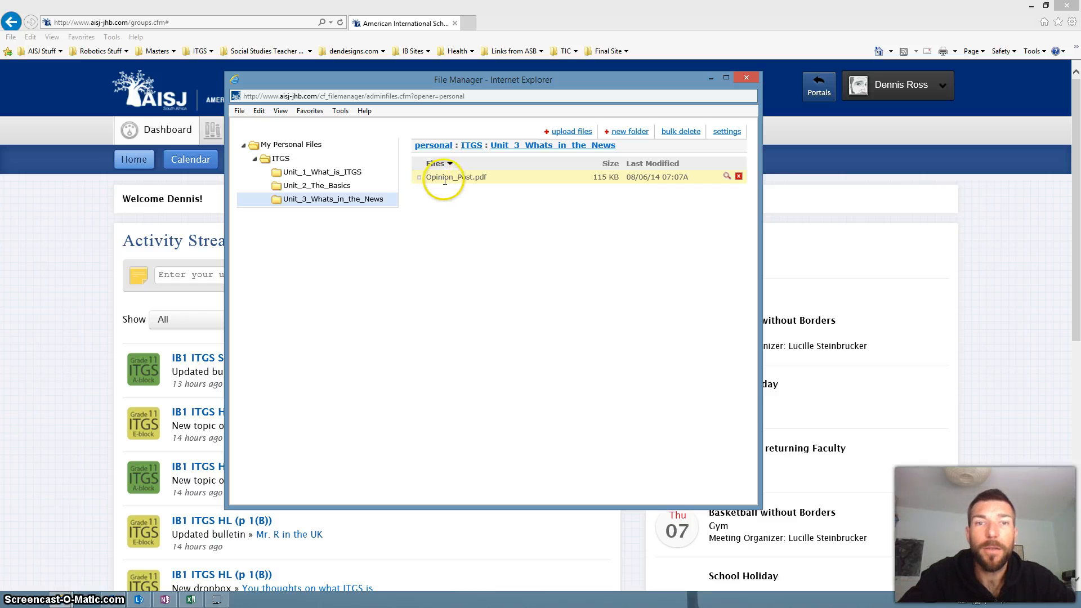
click(343, 202)
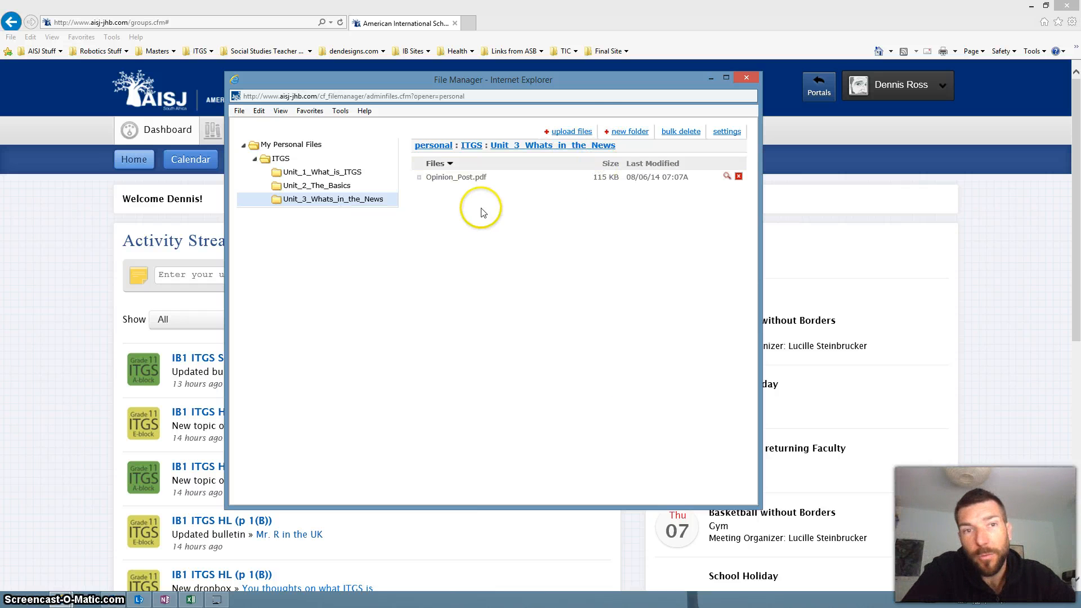
Step: Review the unit subfolders of the ITGS folder, collapsing and expanding it in the folder tree
click(278, 160)
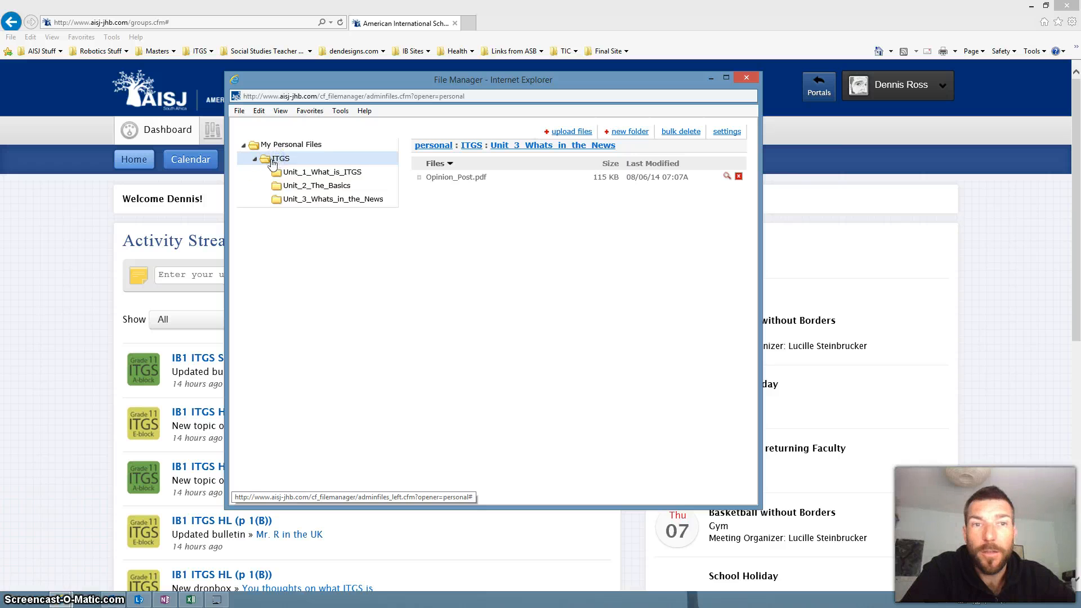
click(254, 159)
click(270, 161)
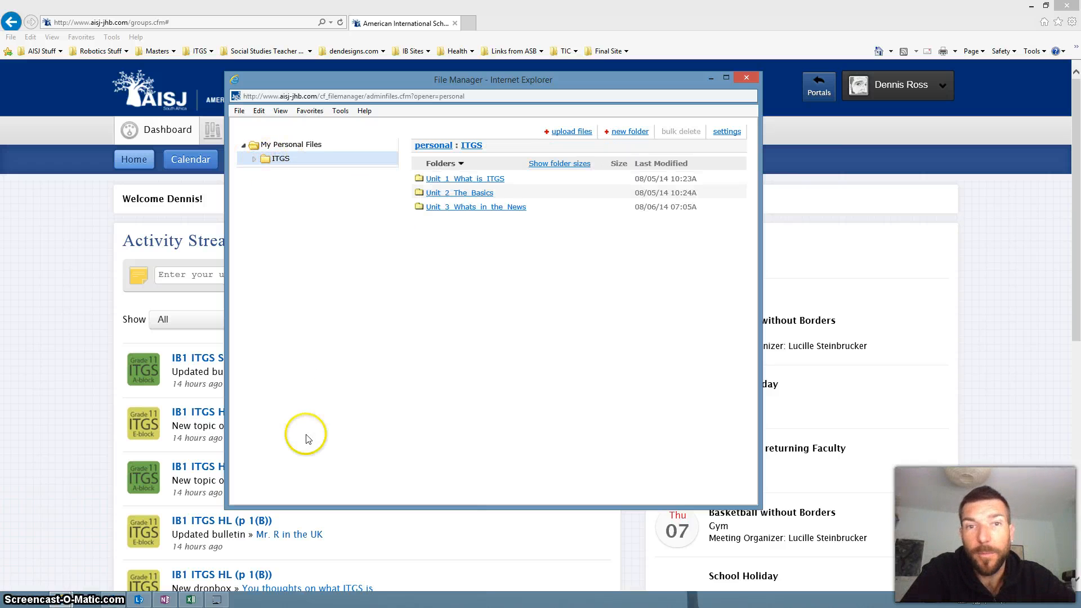
click(254, 159)
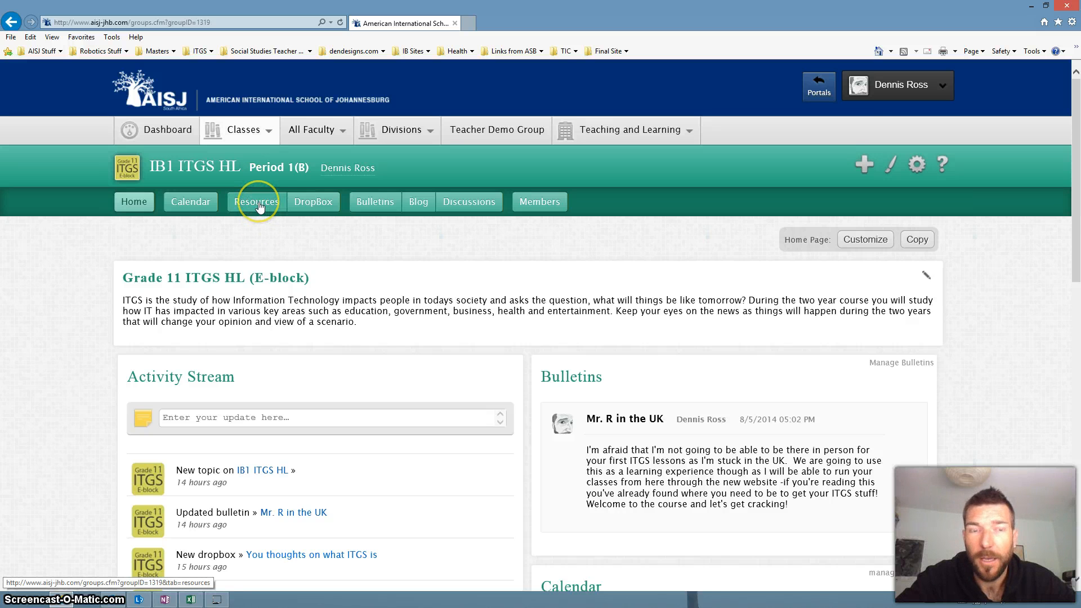
Step: Look through the IB1 ITGS HL class home page as far as its Resources section
scroll(543, 326, down, 8)
scroll(584, 358, down, 4)
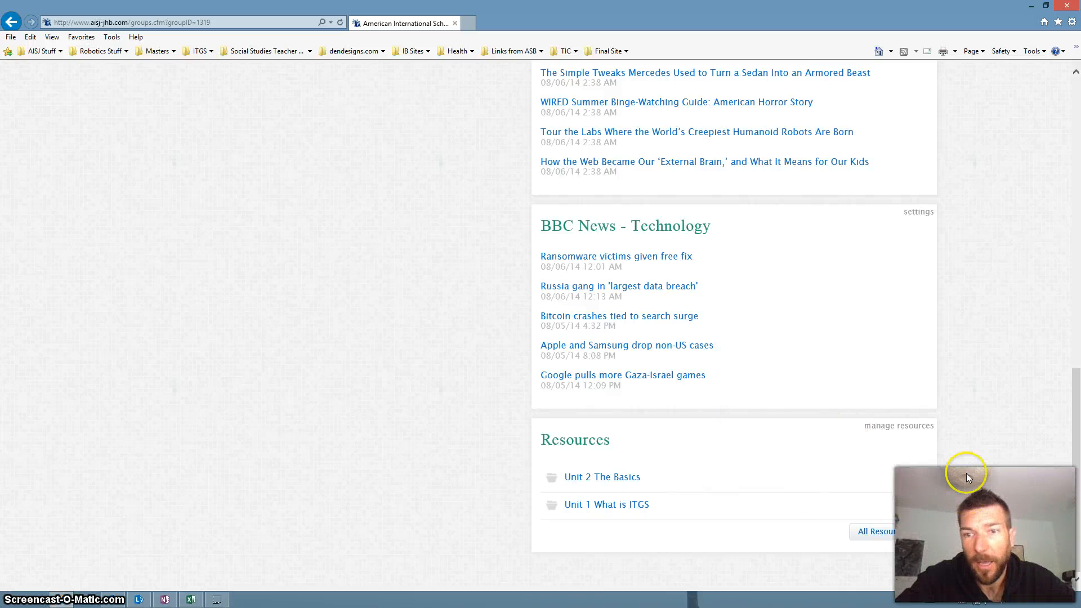
scroll(429, 374, up, 13)
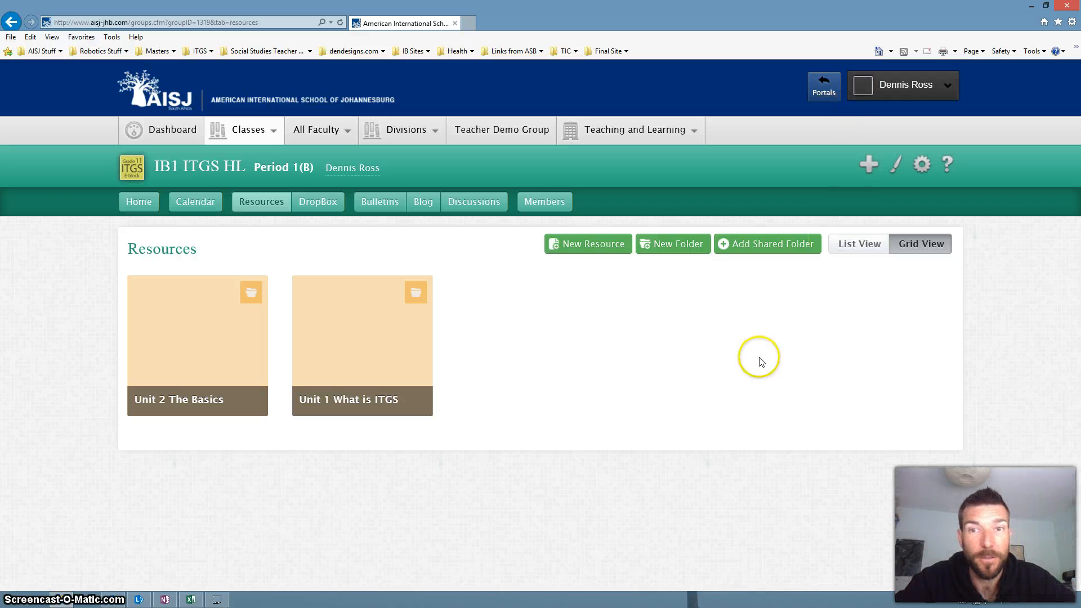
Step: Start a new folder in the IB1 ITGS HL class resources and name it "Unit 3 Whats in the News"
click(658, 240)
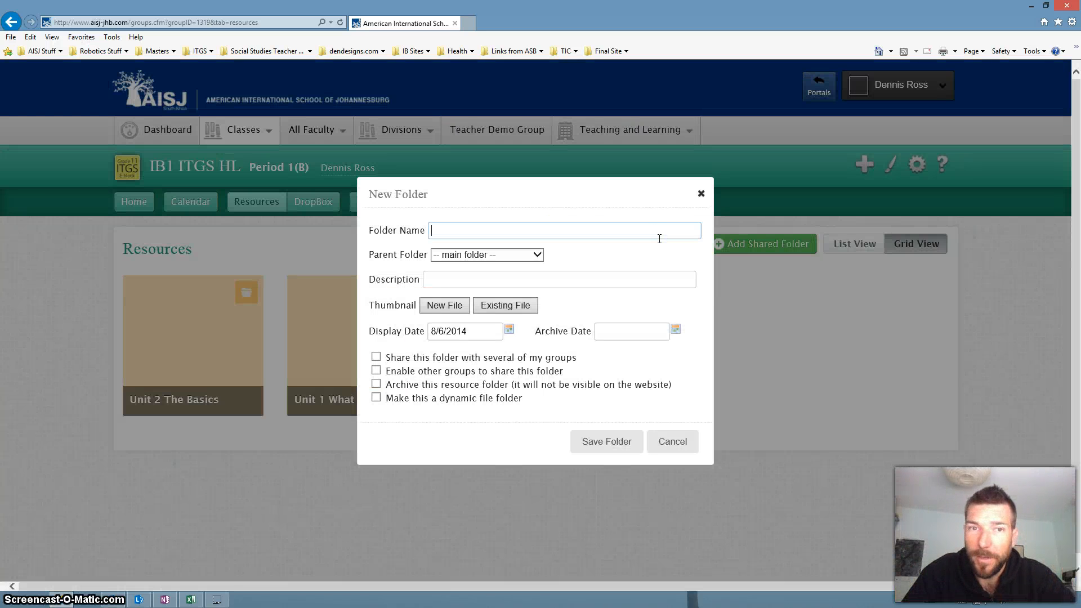
text(Unit )
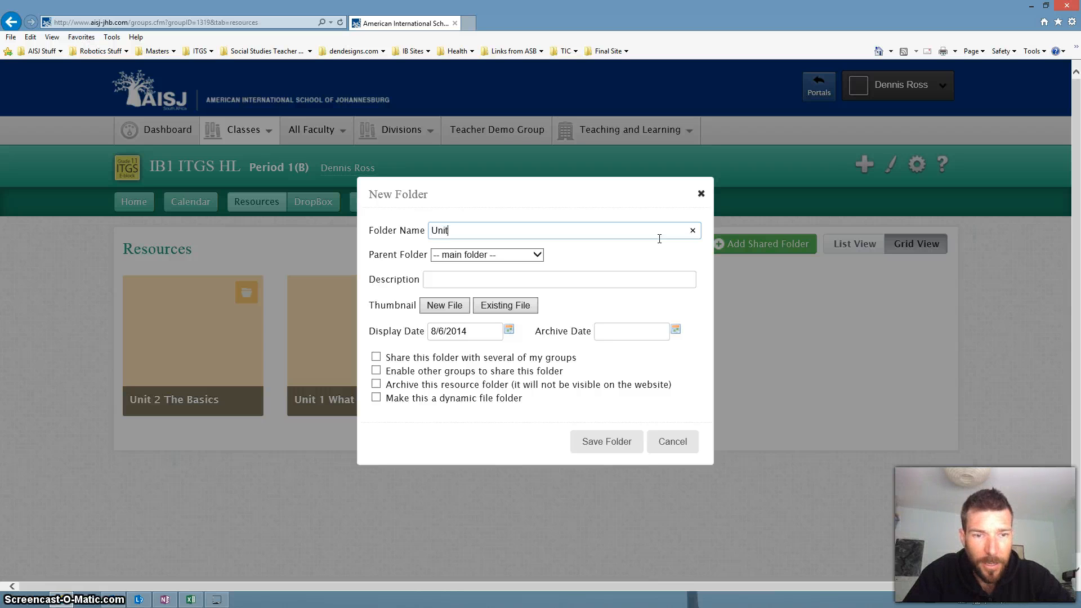
text(3 What')
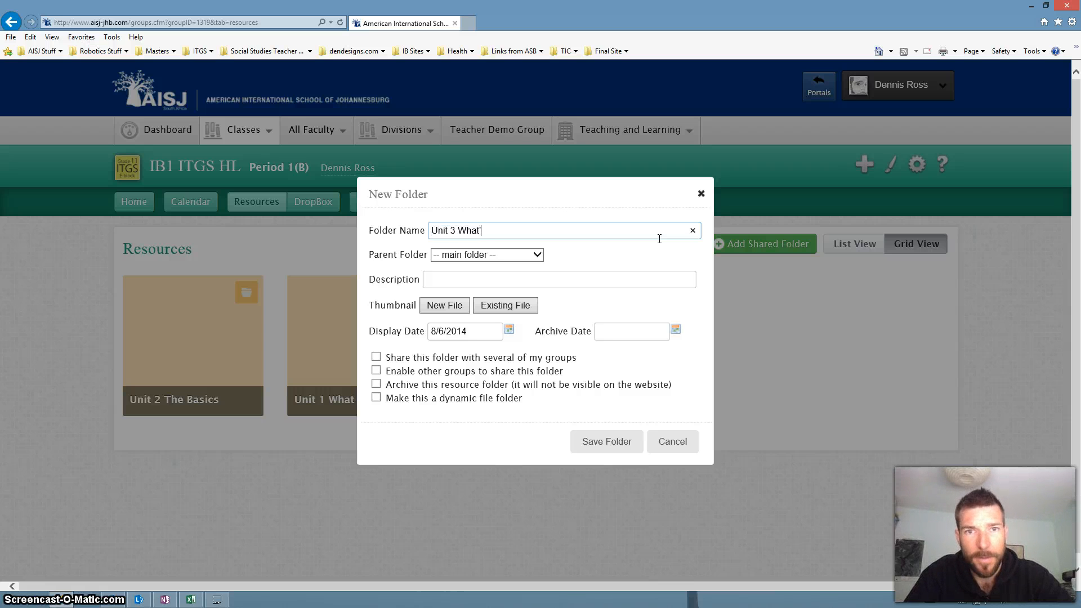
text(s in the )
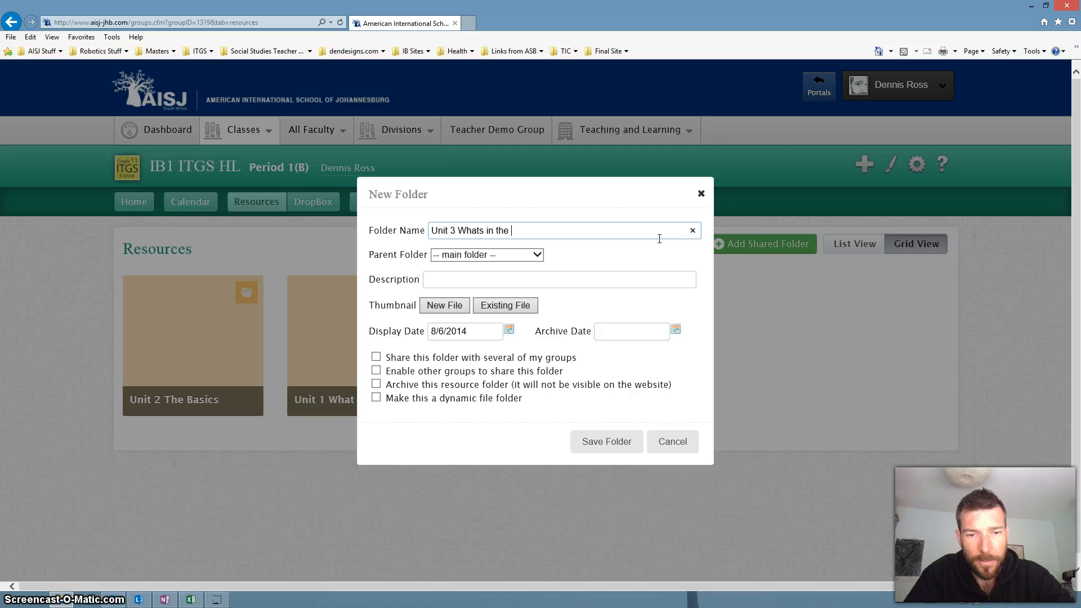
text(News)
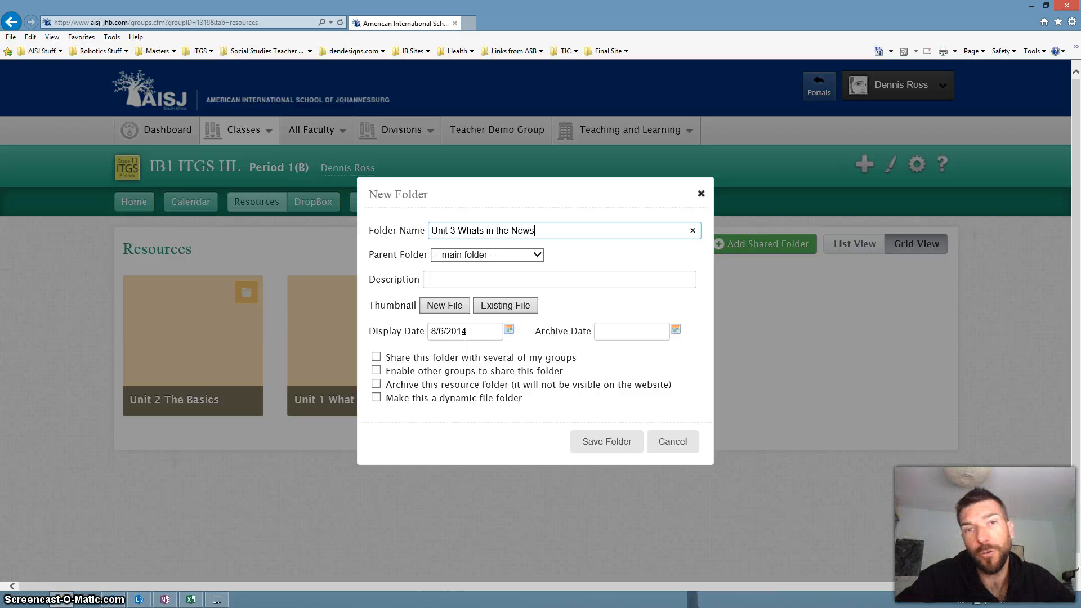
click(451, 335)
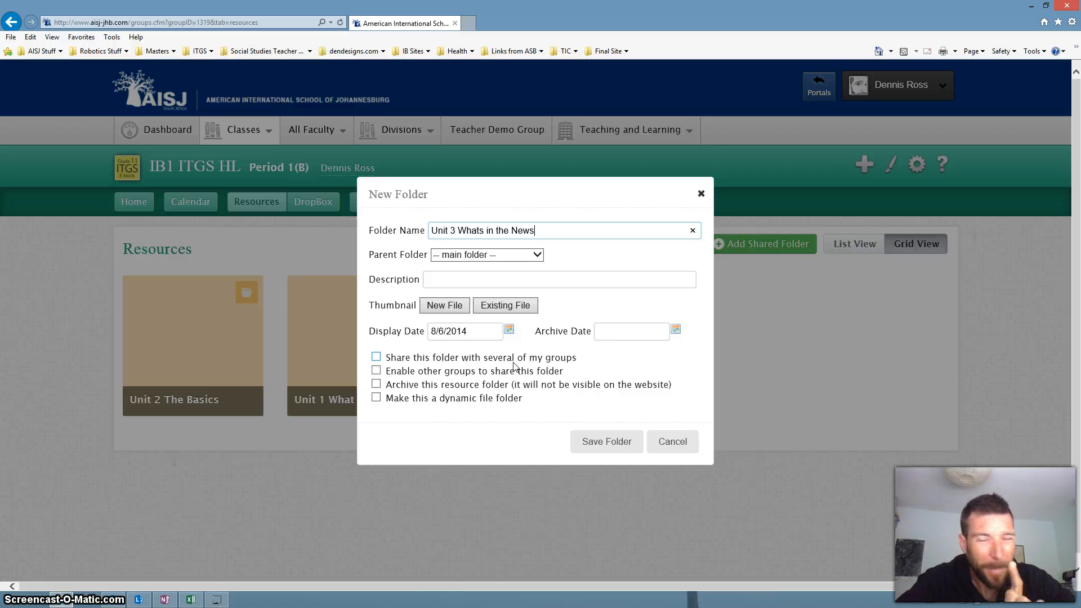
Step: Make the new resource folder a dynamic file folder linked to the personal Unit_3_Whats_in_the_News folder and save it
click(376, 398)
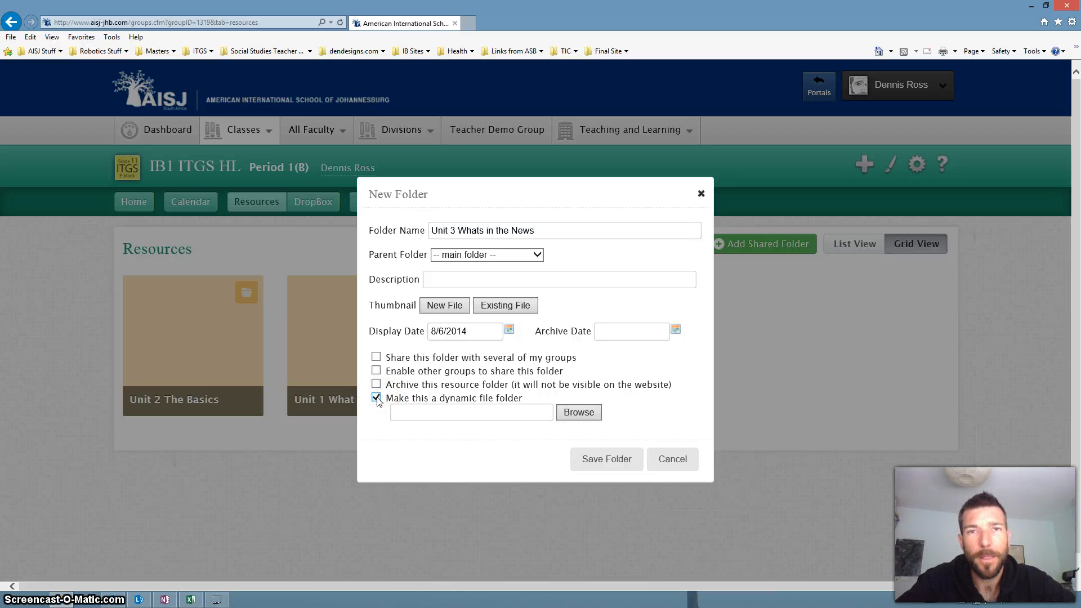
click(574, 417)
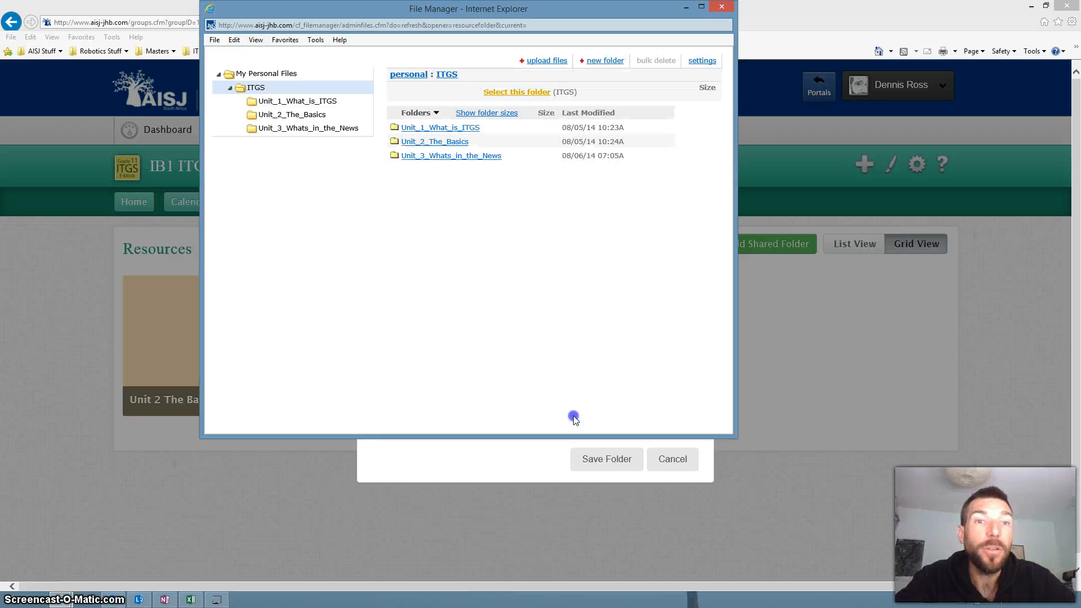
click(451, 155)
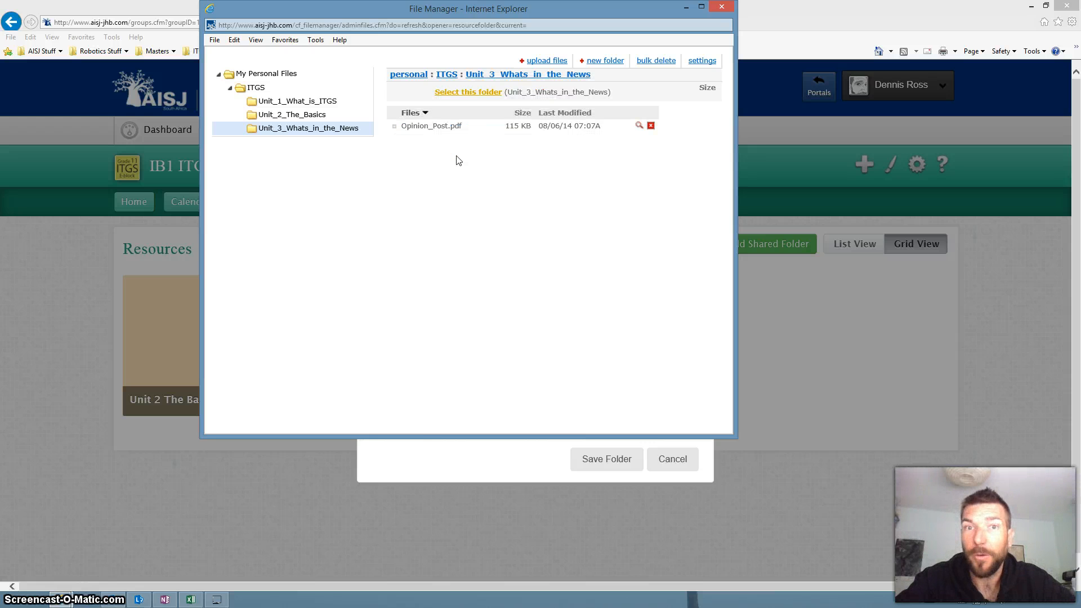
click(456, 92)
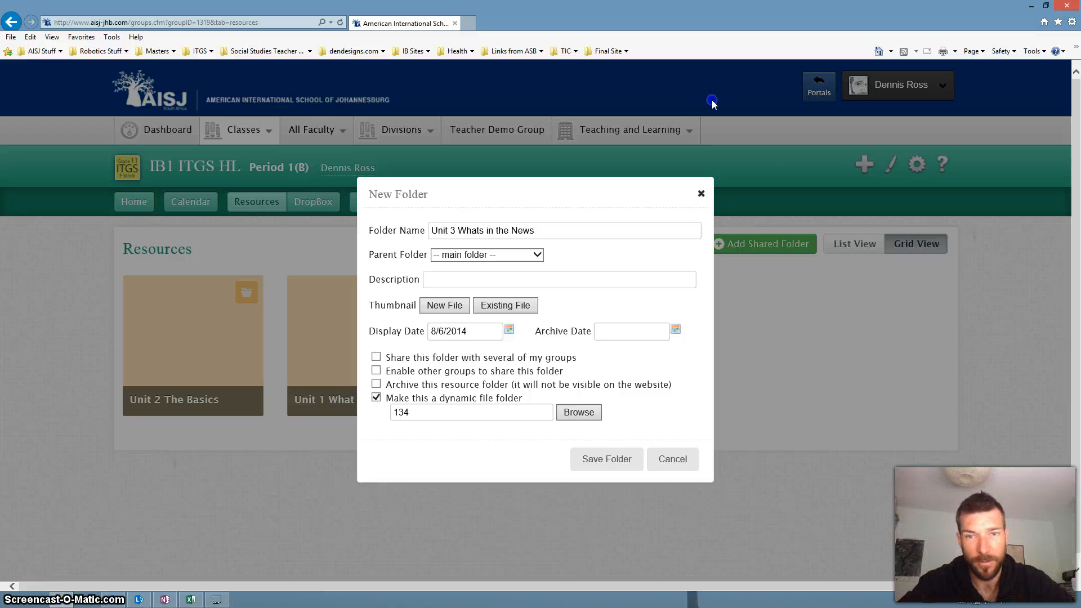
click(617, 461)
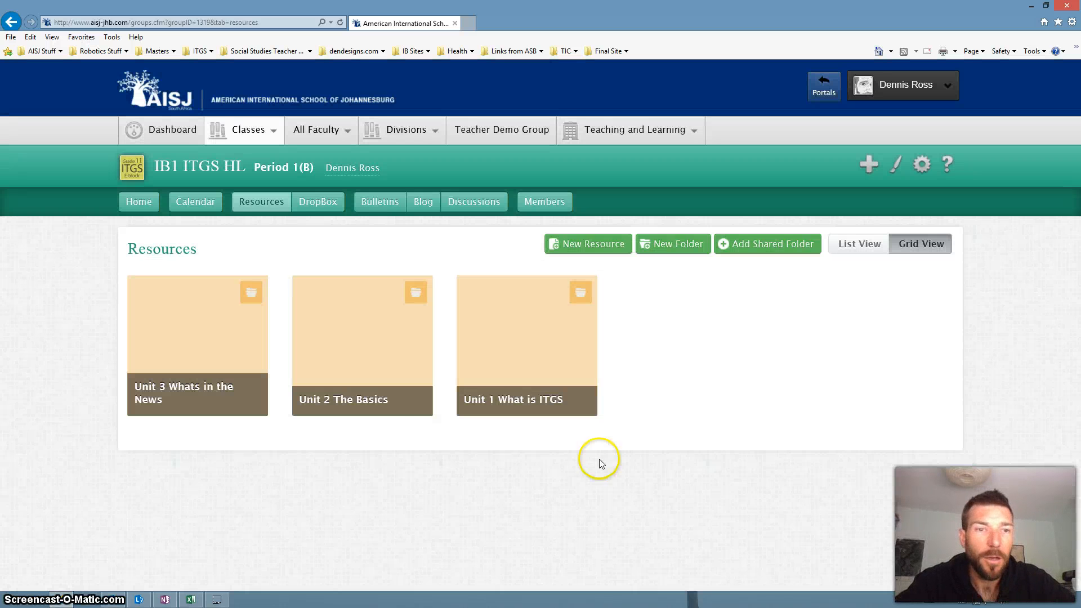
Step: Open the Unit 3 Whats in the News resource folder to check its contents, and show the account options
mouse_move(174, 362)
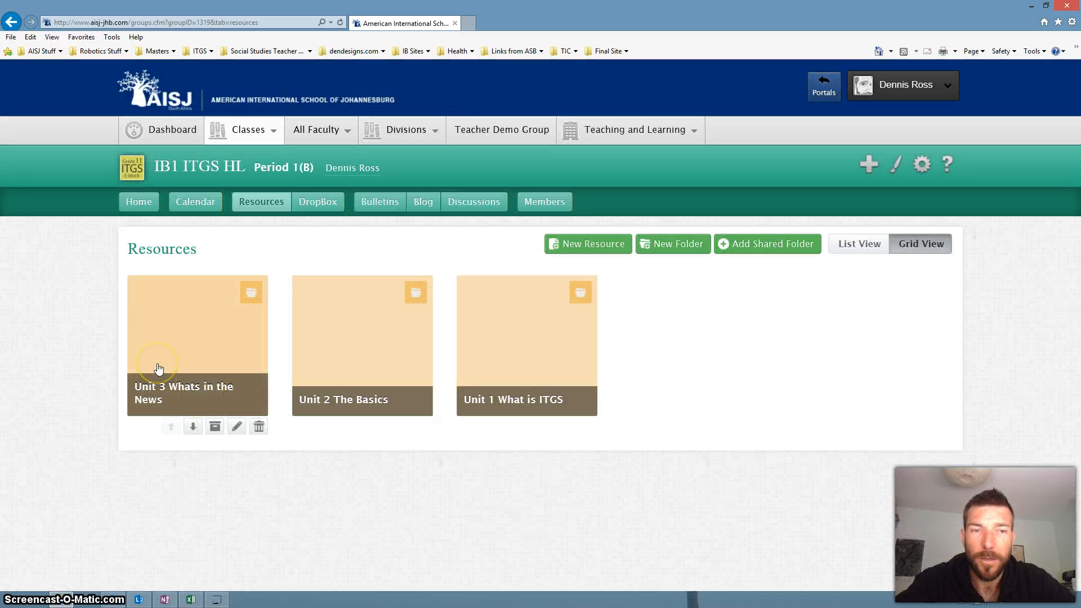
click(158, 368)
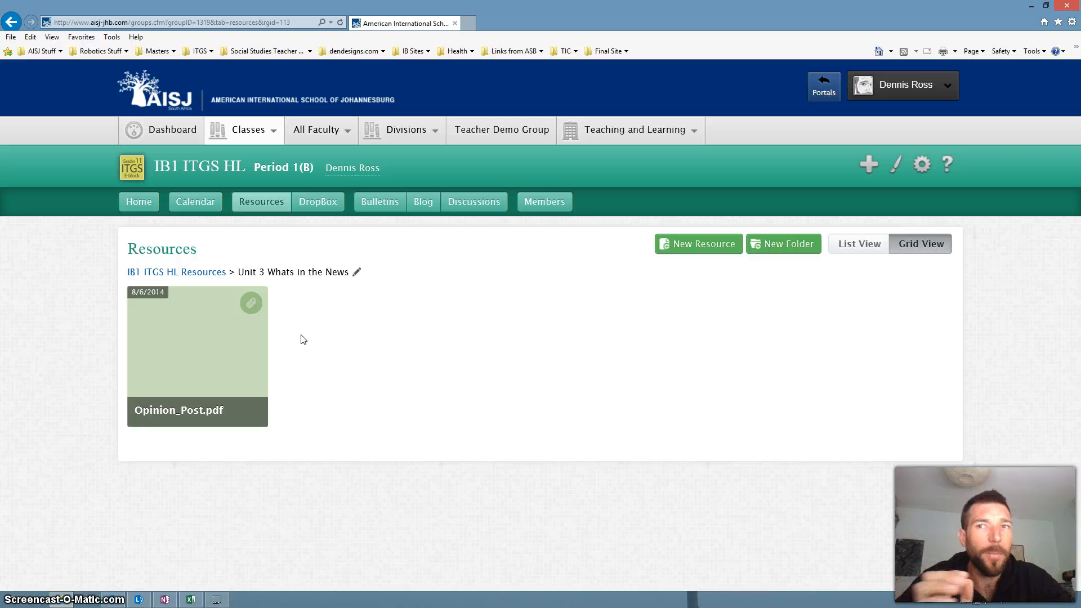
click(933, 86)
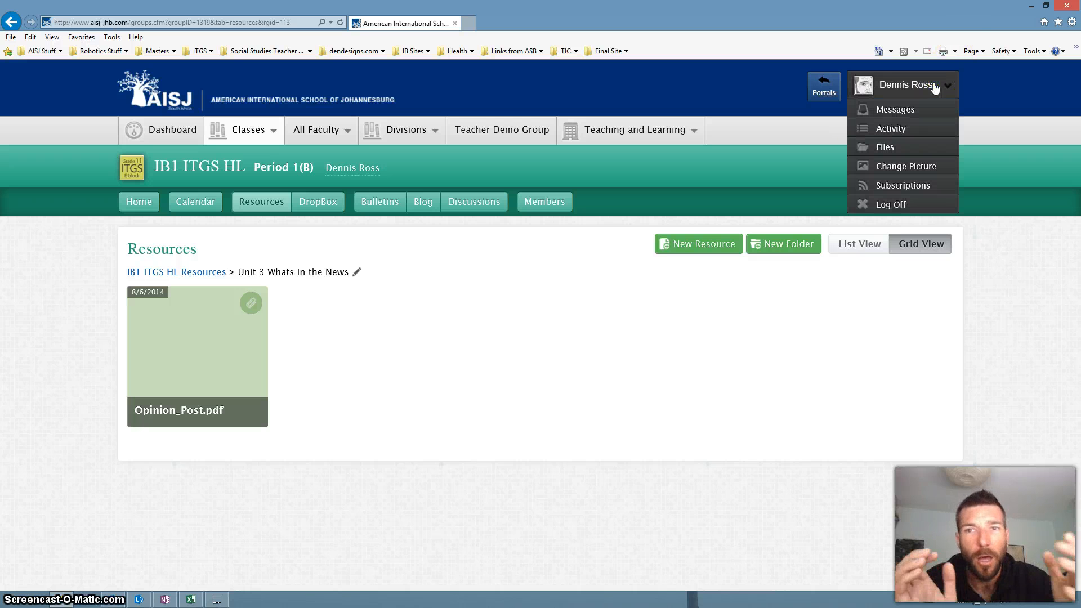